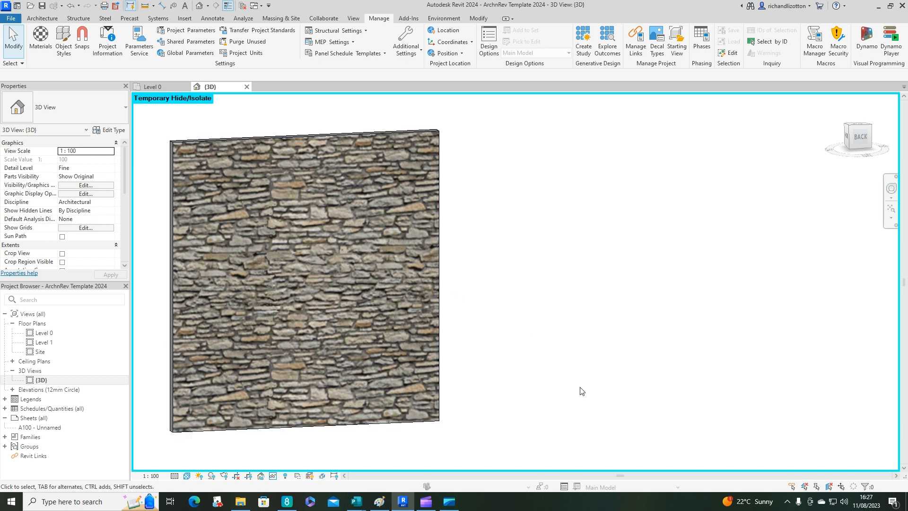
# Switch to Publication1 in Publisher and move the loose stone image into the empty corner of the stone tile grid on page 2.
pyautogui.moveTo(537, 395); pyautogui.dragTo(525, 377)
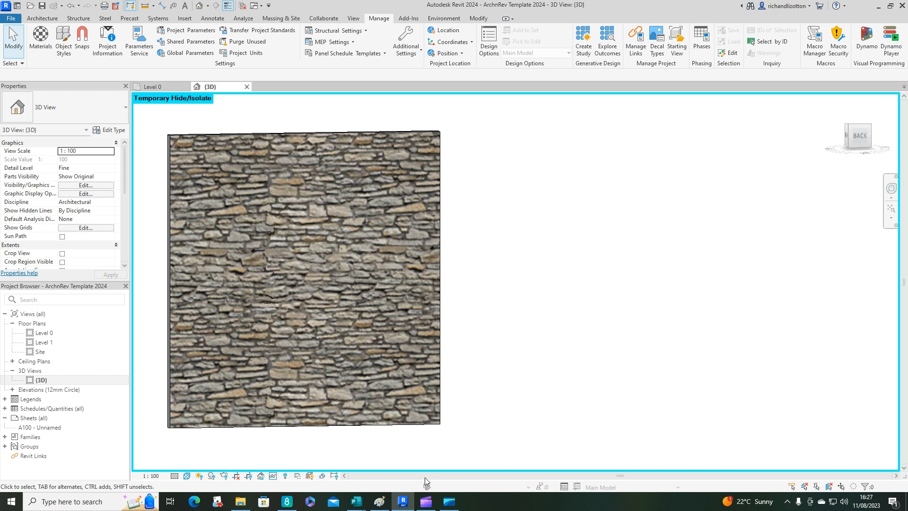
pyautogui.moveTo(358, 507)
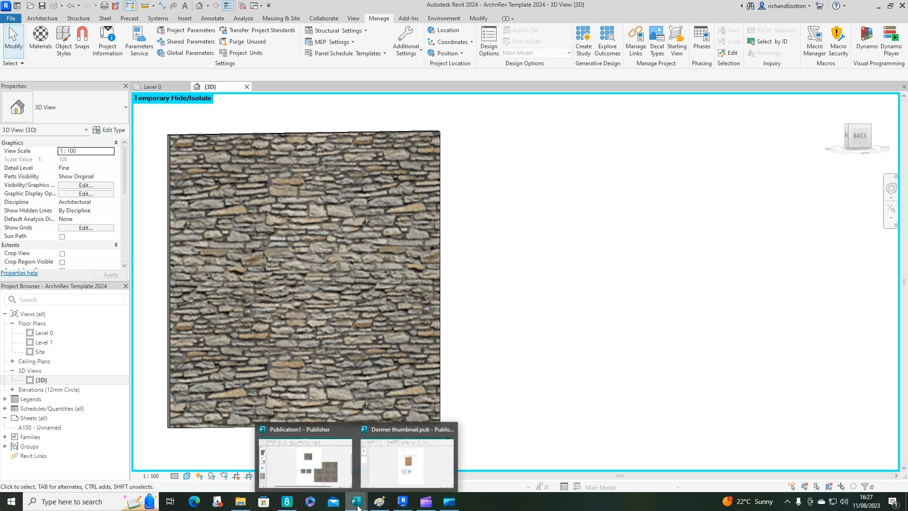
pyautogui.click(325, 458)
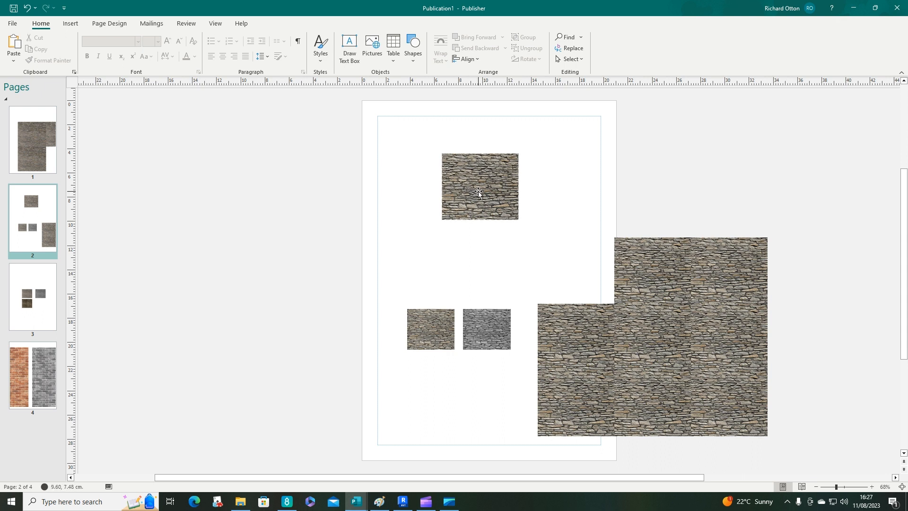
pyautogui.click(501, 187)
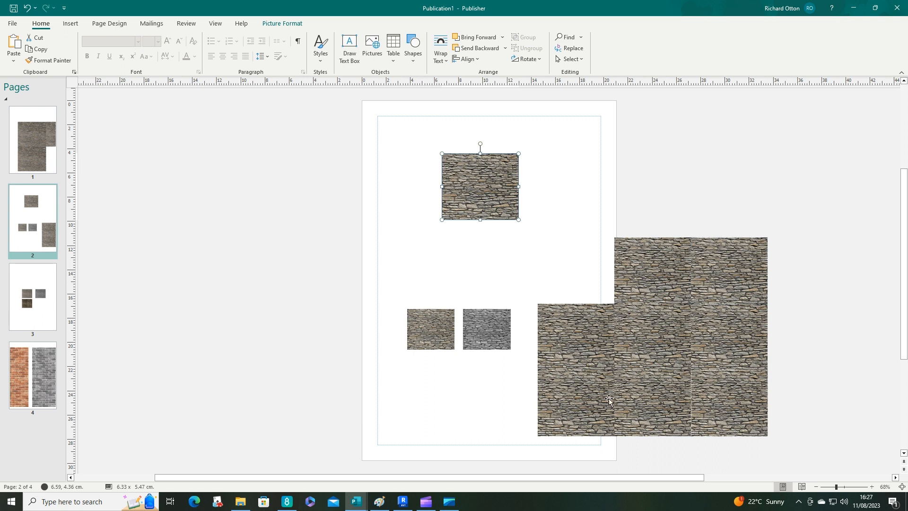
pyautogui.moveTo(479, 187); pyautogui.dragTo(599, 285)
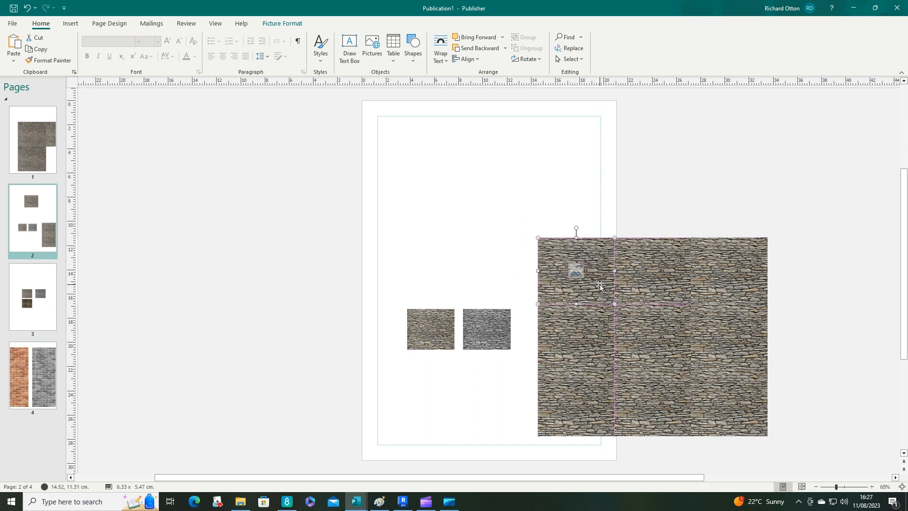
# Group the nine stone tiles into one object and try to copy the group to the clipboard.
pyautogui.click(836, 311)
pyautogui.moveTo(524, 219); pyautogui.dragTo(811, 456)
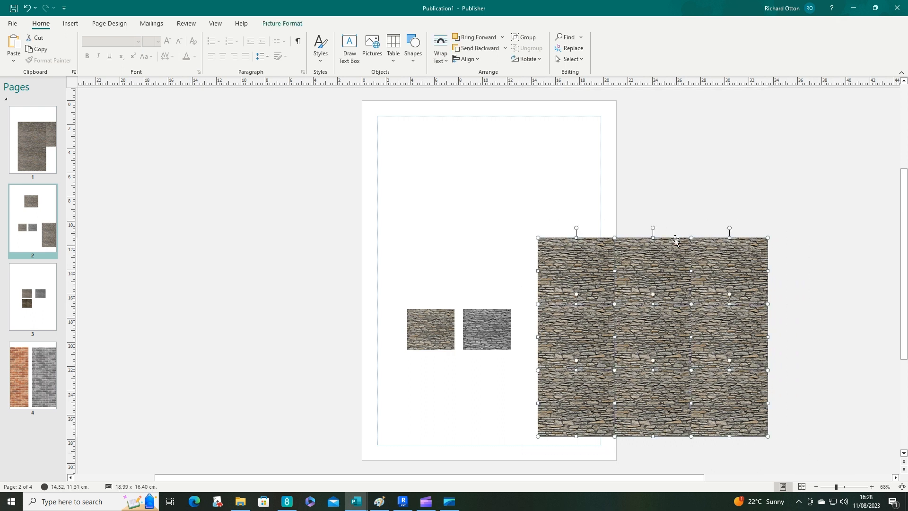
pyautogui.click(531, 43)
pyautogui.rightClick(644, 305)
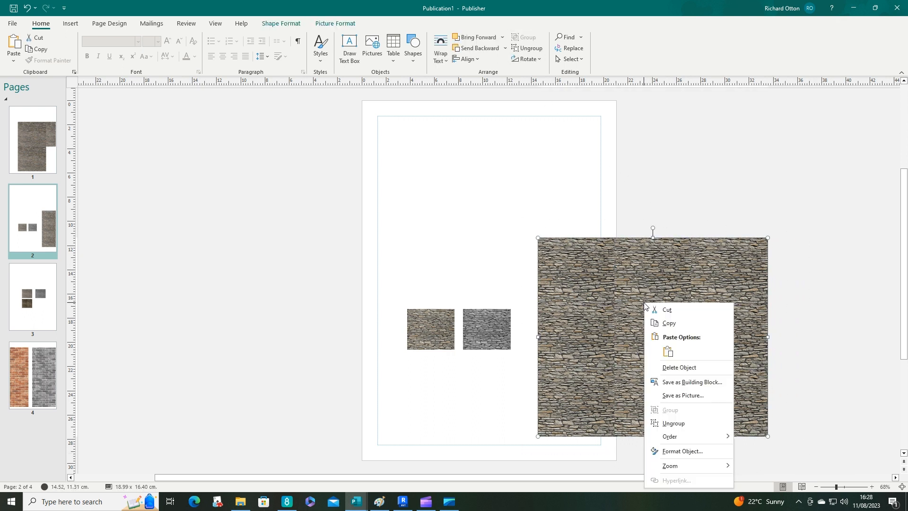
pyautogui.click(677, 350)
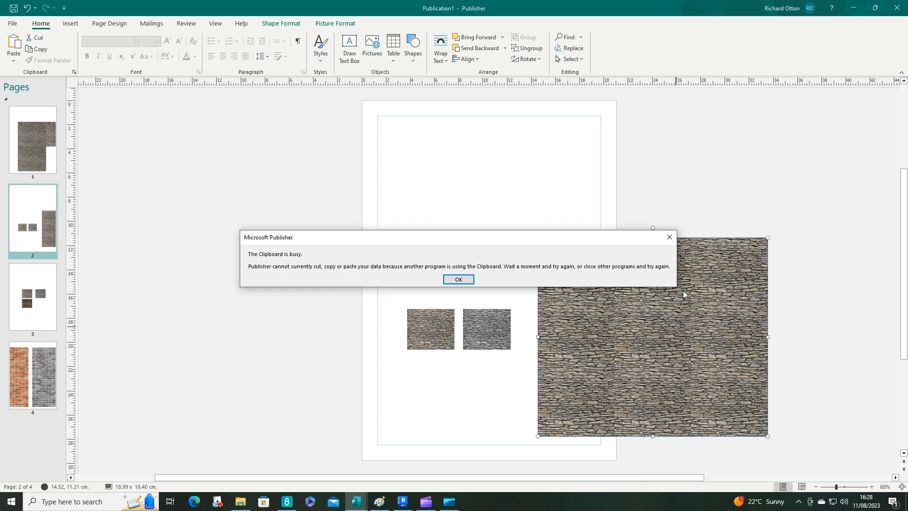
pyautogui.click(669, 237)
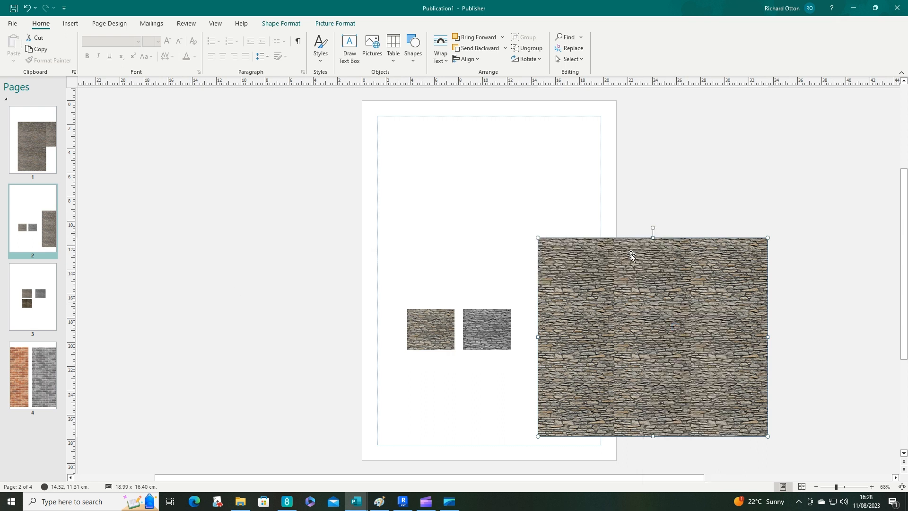
pyautogui.click(595, 156)
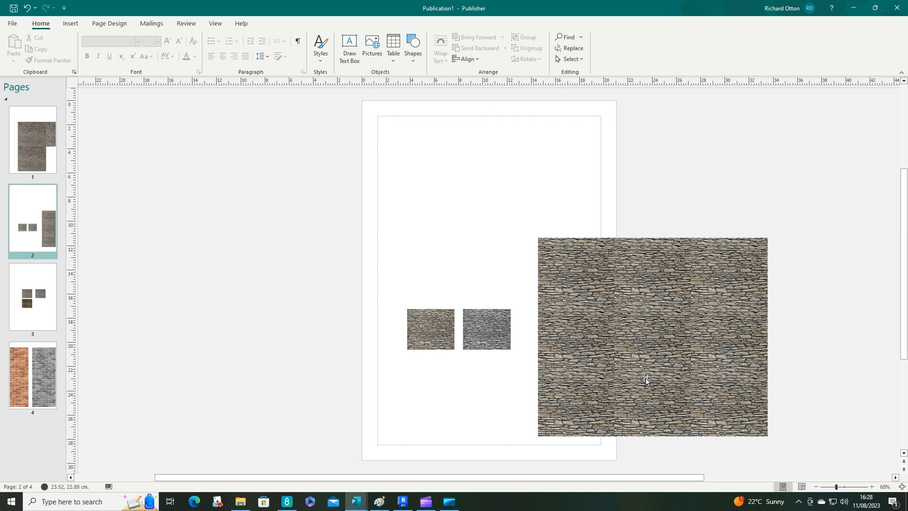
# Switch to Paint and set up a brush with the thinnest line size for retouching the stone texture.
pyautogui.click(384, 503)
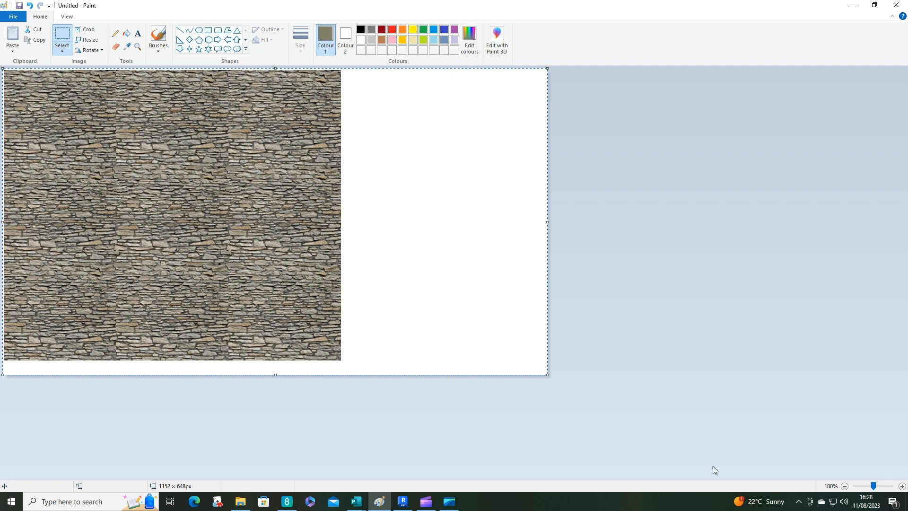
pyautogui.click(902, 486)
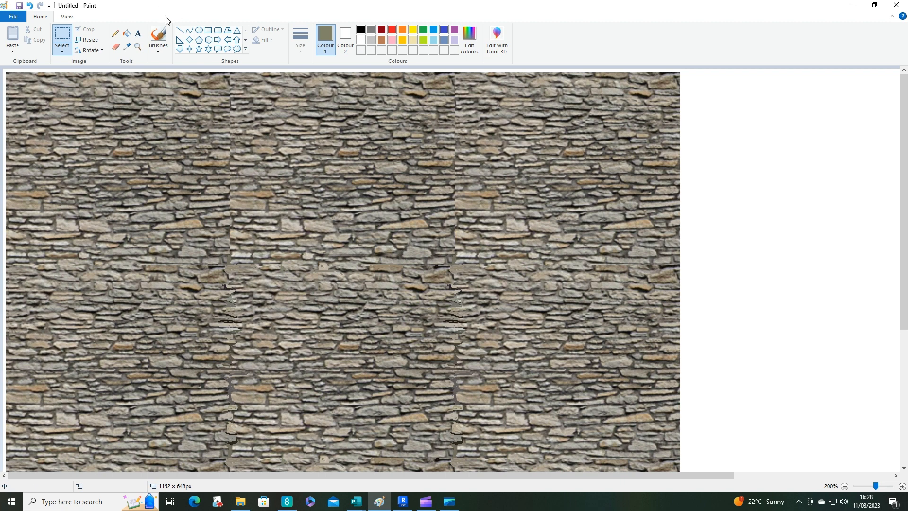
pyautogui.click(158, 49)
pyautogui.click(159, 66)
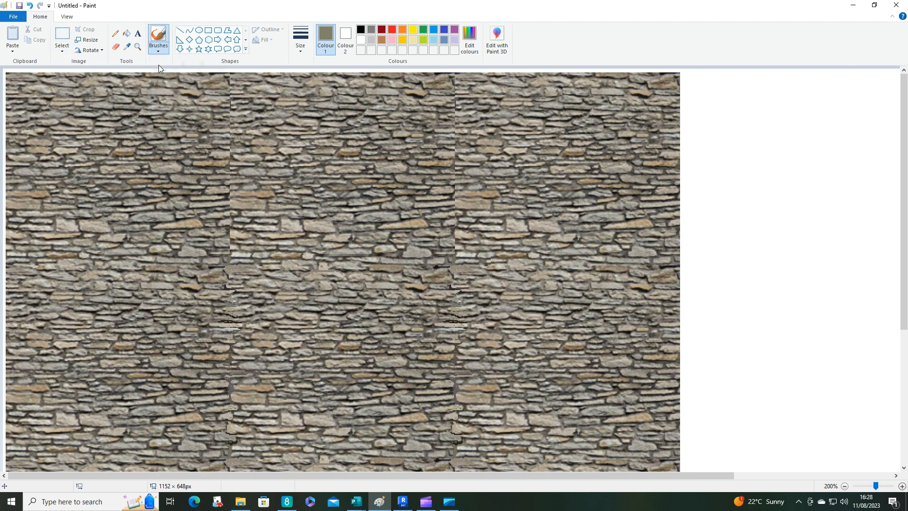
pyautogui.click(302, 51)
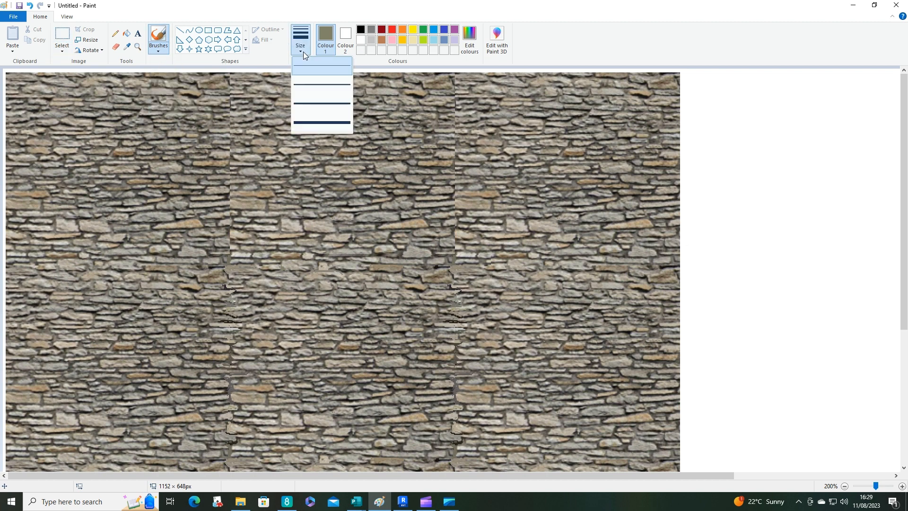
pyautogui.click(322, 67)
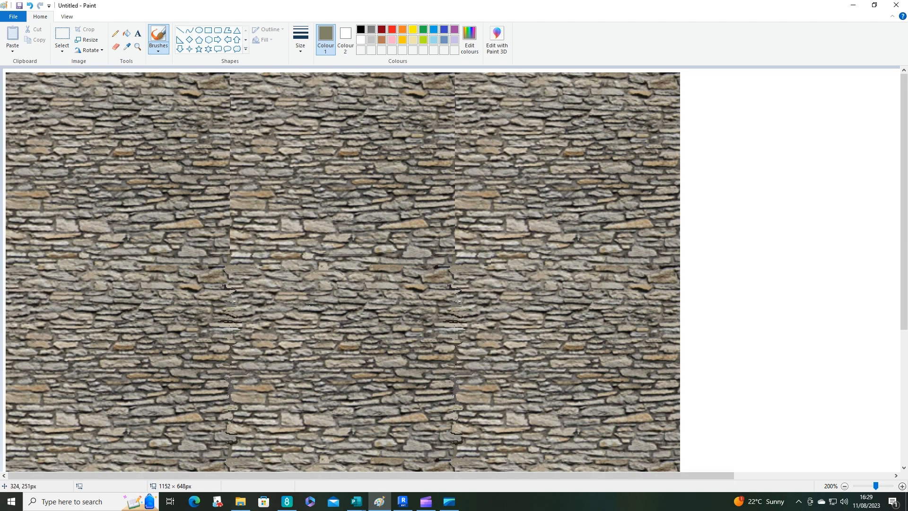
# Sample light brown stone colours beside the first vertical seam and paint over the seam to extend the stone's edge.
pyautogui.click(902, 487)
pyautogui.scroll(-3, 442, 347)
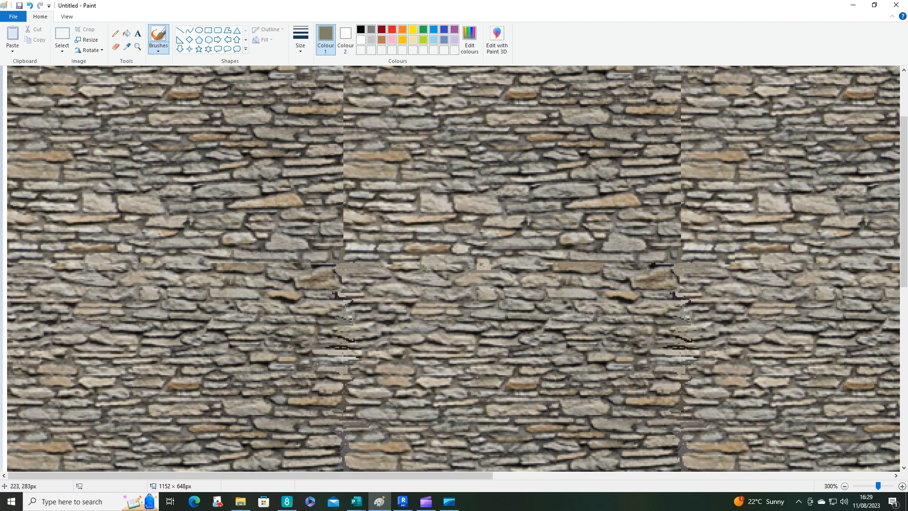
pyautogui.click(128, 49)
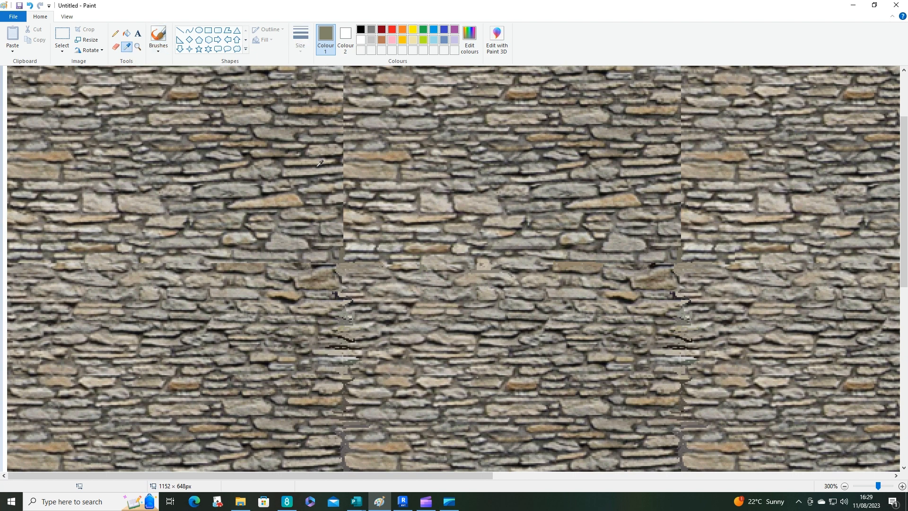
pyautogui.click(345, 169)
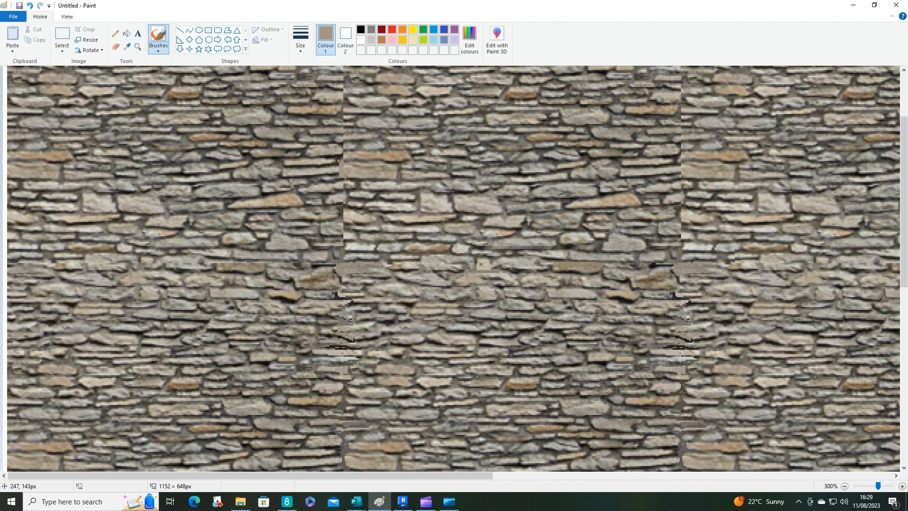
pyautogui.click(127, 47)
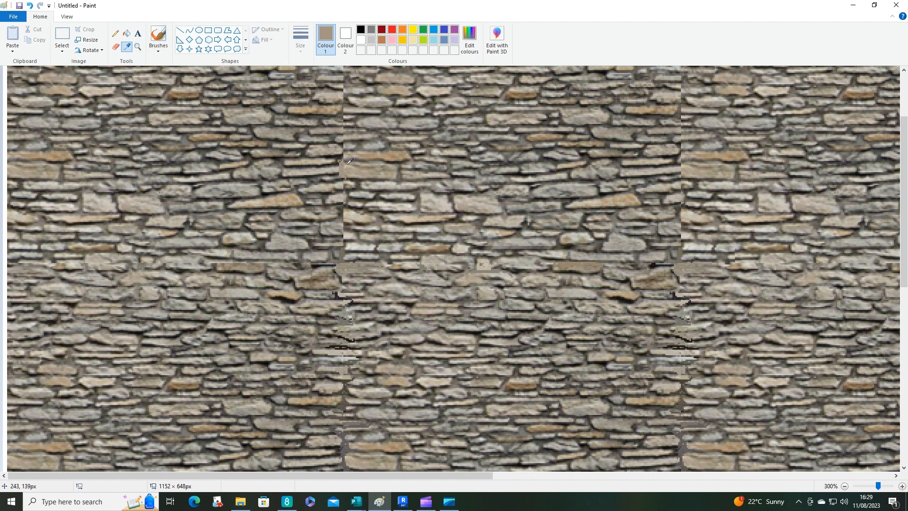
pyautogui.click(345, 165)
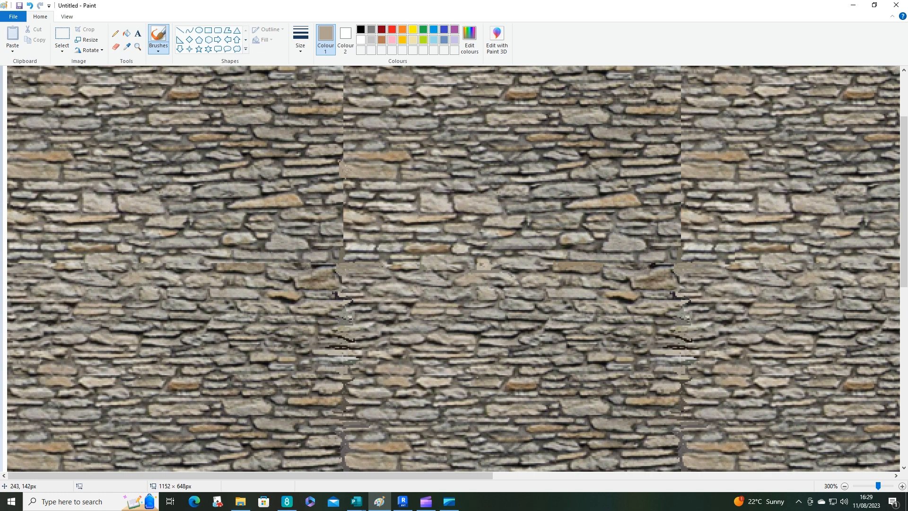
# Paint a dark joint around the extended stone at the first seam, then retouch its face with a sampled stone colour.
pyautogui.click(127, 47)
pyautogui.click(339, 162)
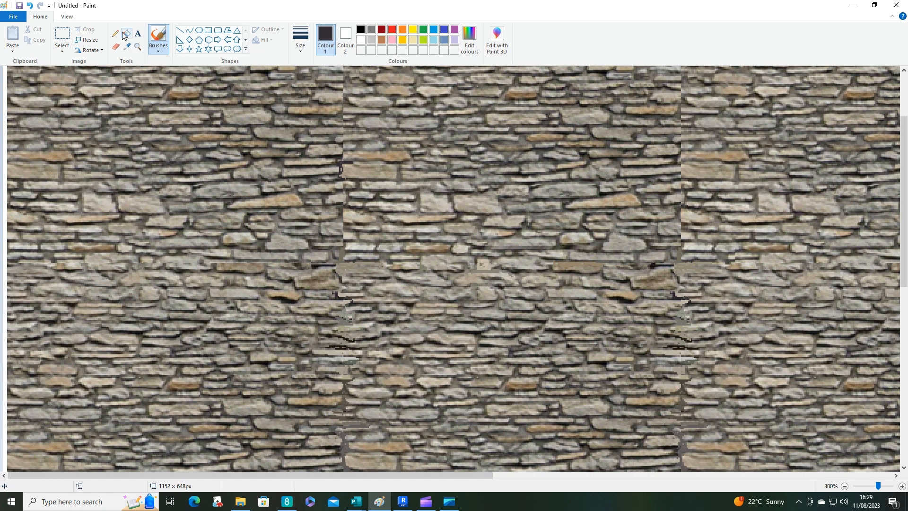
pyautogui.click(127, 46)
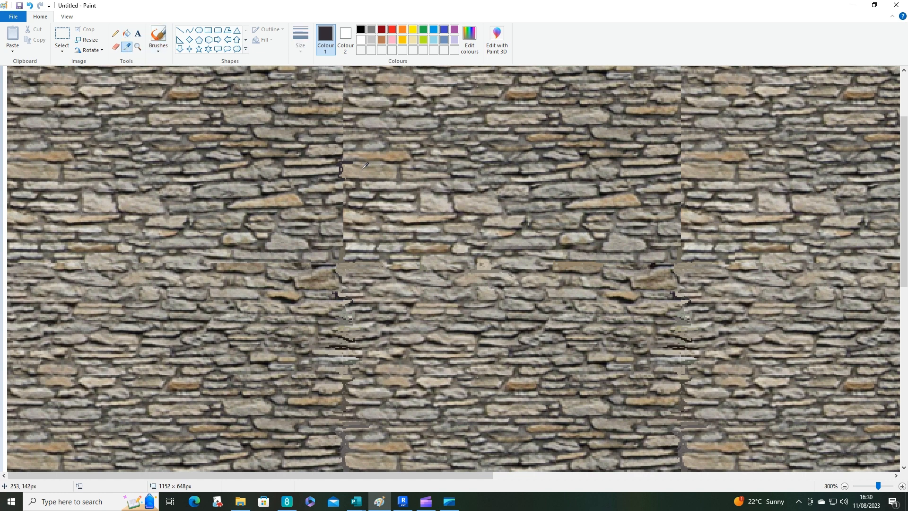
pyautogui.click(344, 160)
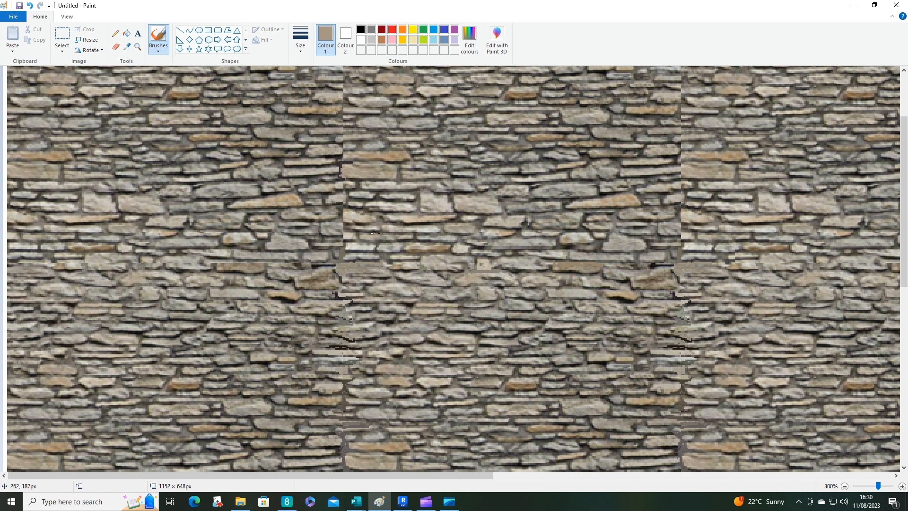
# Copy a tall strip of the retouched first seam and paste it over the matching part of the second vertical seam.
pyautogui.scroll(-5, 365, 213)
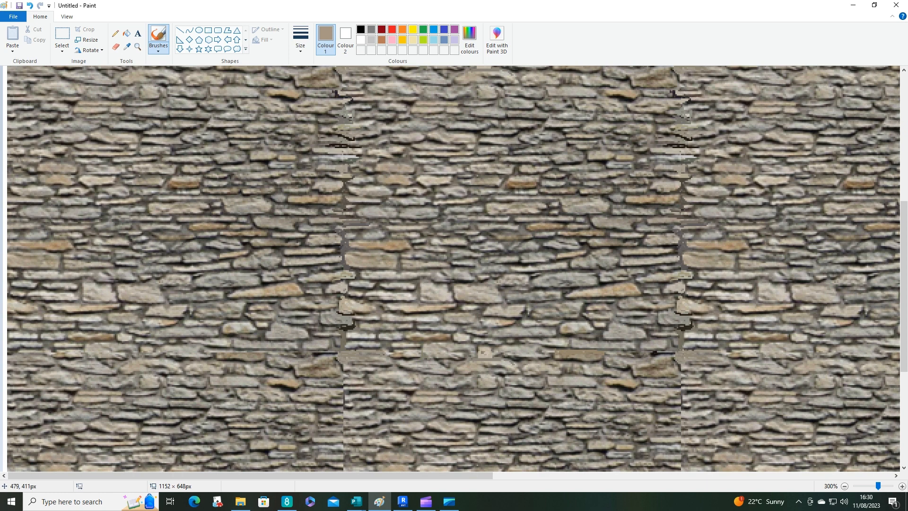
pyautogui.click(69, 44)
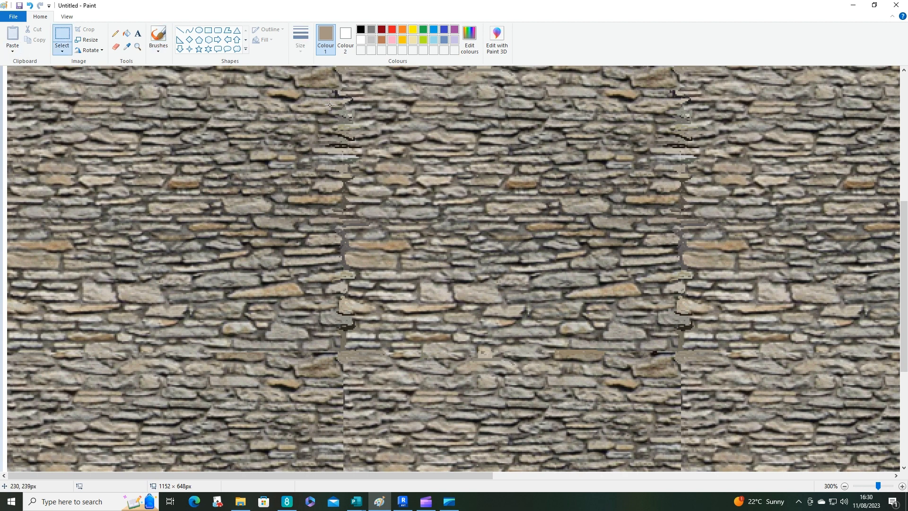
pyautogui.scroll(2, 330, 105)
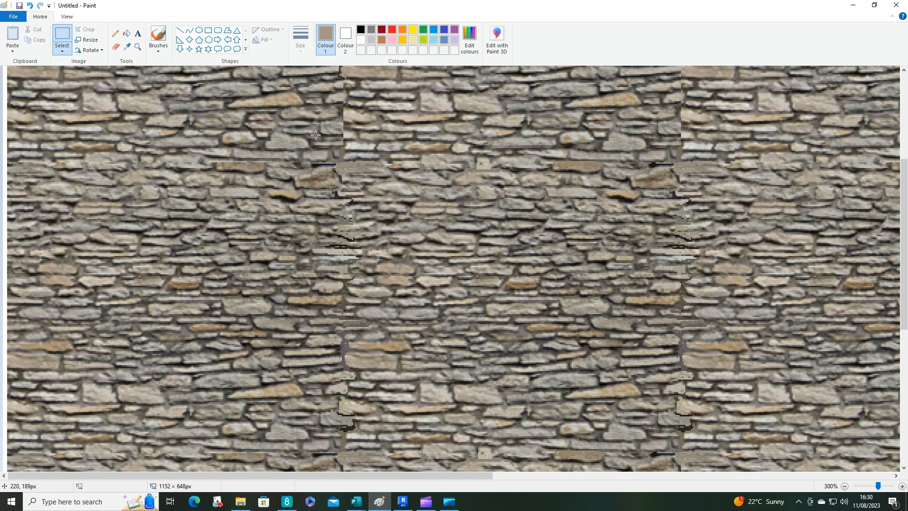
pyautogui.moveTo(316, 135); pyautogui.dragTo(382, 469)
pyautogui.hotkey('ctrl', 'c')
pyautogui.hotkey('ctrl', 'v')
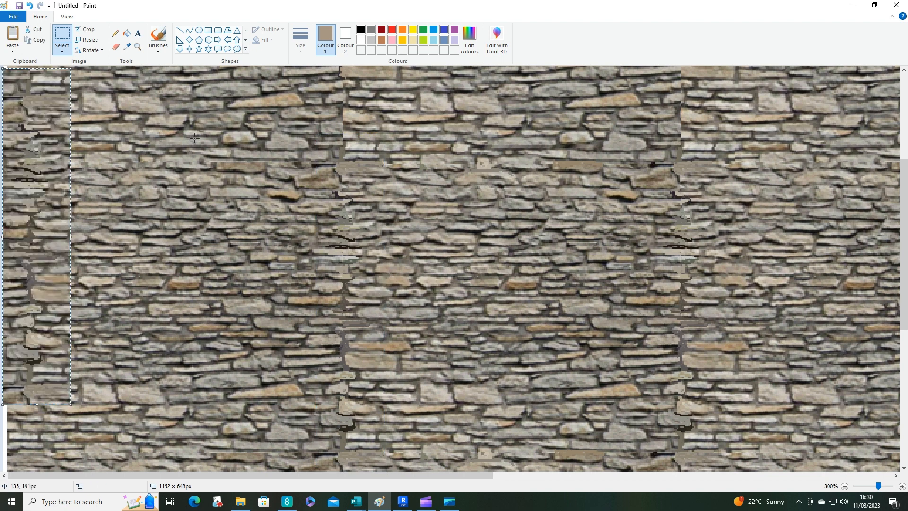
pyautogui.moveTo(43, 110); pyautogui.dragTo(697, 178)
pyautogui.moveTo(695, 177); pyautogui.dragTo(695, 177)
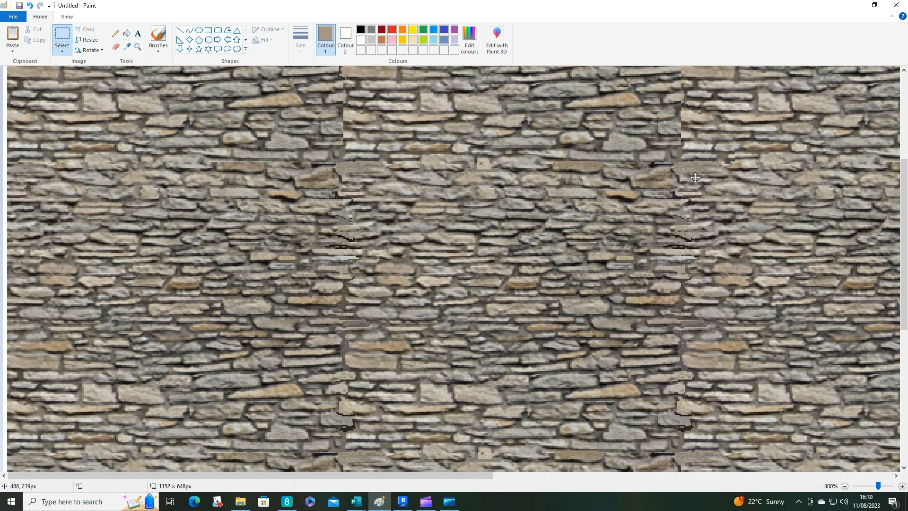
pyautogui.moveTo(695, 178); pyautogui.dragTo(695, 177)
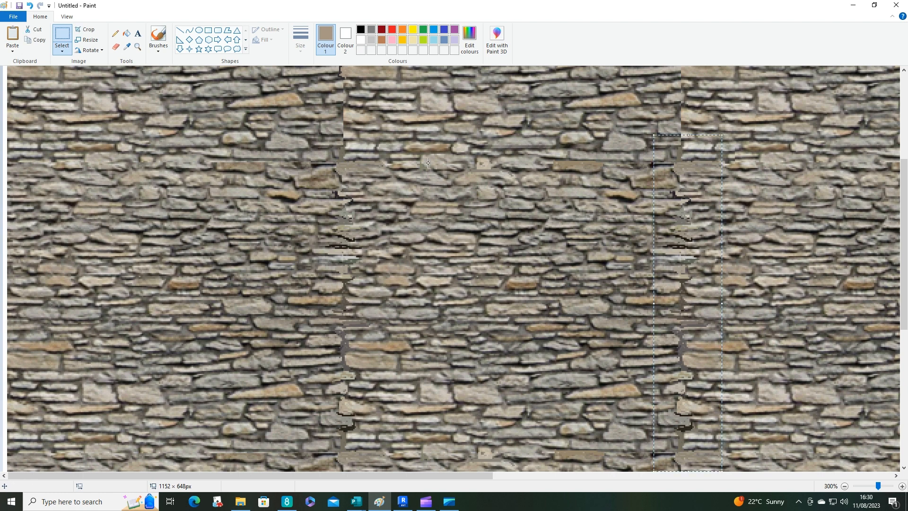
pyautogui.click(832, 113)
# Select the entire canvas with the retouched stone texture and copy it.
pyautogui.click(845, 487)
pyautogui.click(845, 486)
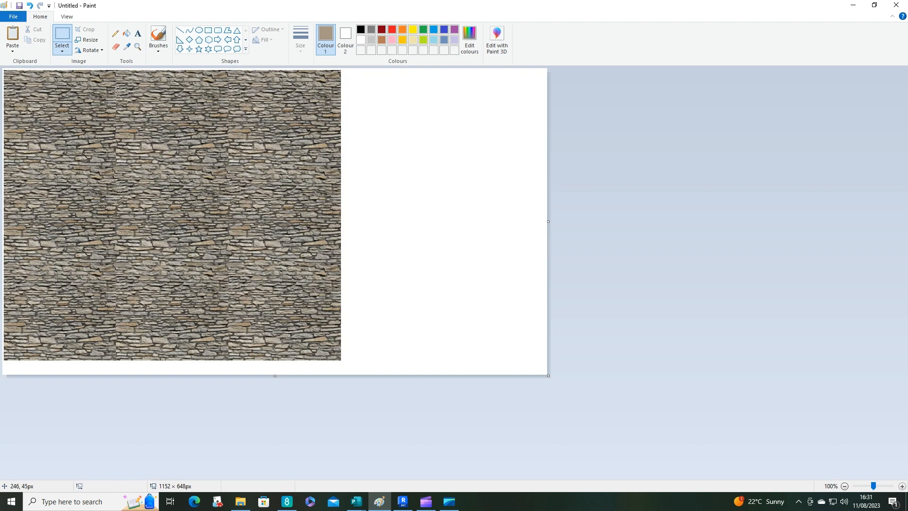
pyautogui.click(62, 49)
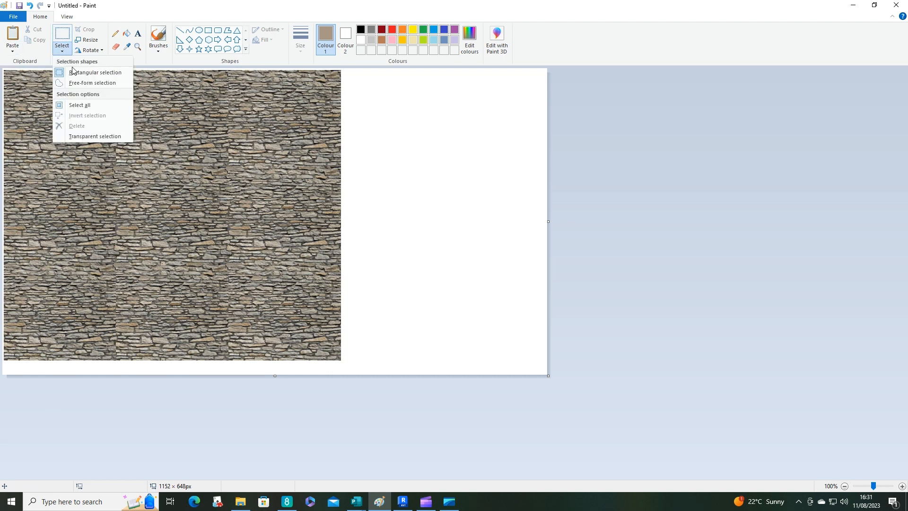
pyautogui.click(91, 104)
pyautogui.click(36, 40)
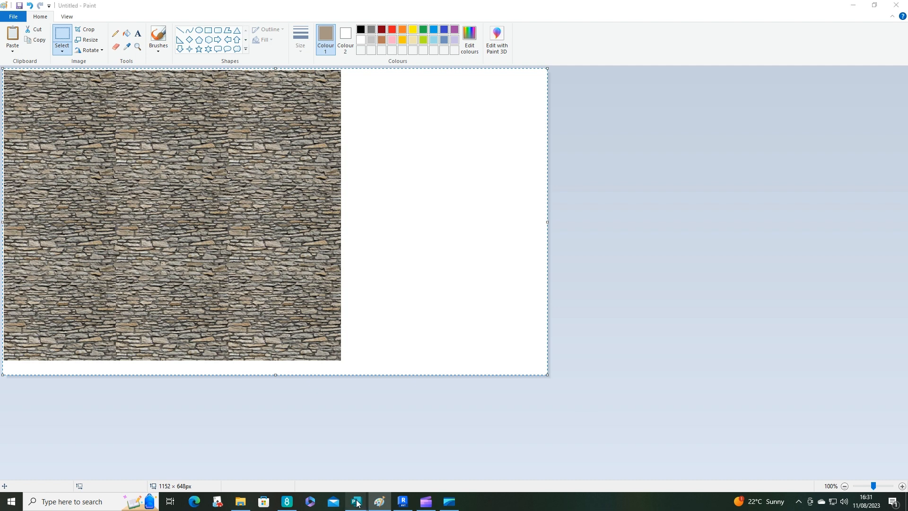
# Switch to Publication1 in Publisher, paste the copied texture onto page 2 and open its picture formatting options.
pyautogui.moveTo(356, 497)
pyautogui.click(328, 457)
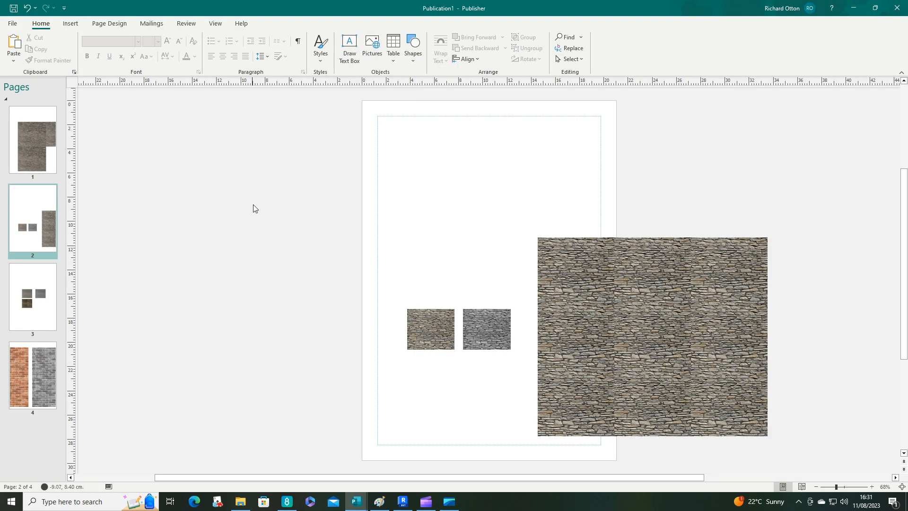
pyautogui.hotkey('ctrl', 'v')
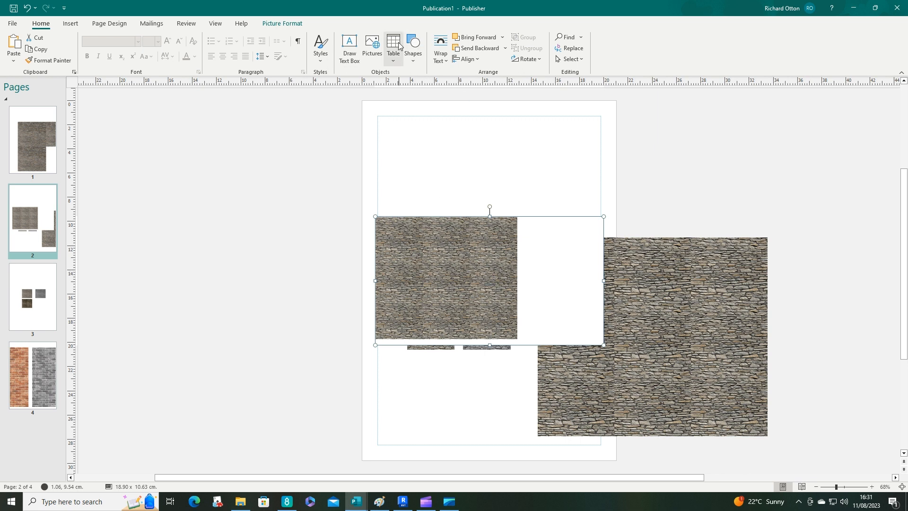
pyautogui.click(283, 24)
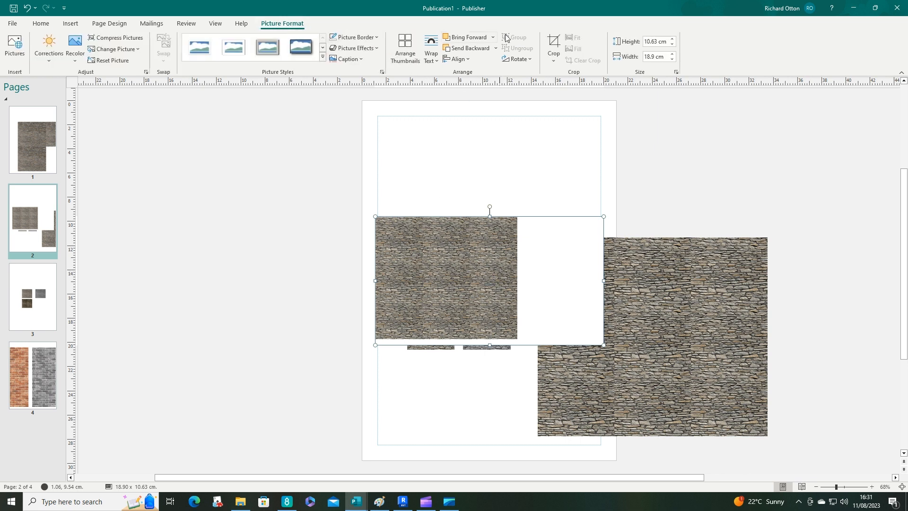
# Crop the pasted stone texture to an inner area about 4.83 cm wide and 4.43 cm high.
pyautogui.click(553, 47)
pyautogui.moveTo(600, 343); pyautogui.dragTo(471, 283)
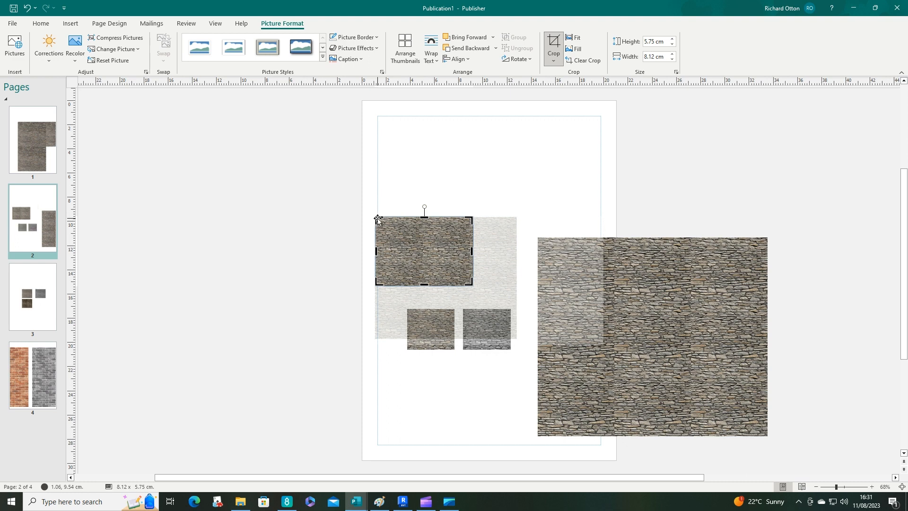
pyautogui.moveTo(379, 220); pyautogui.dragTo(415, 233)
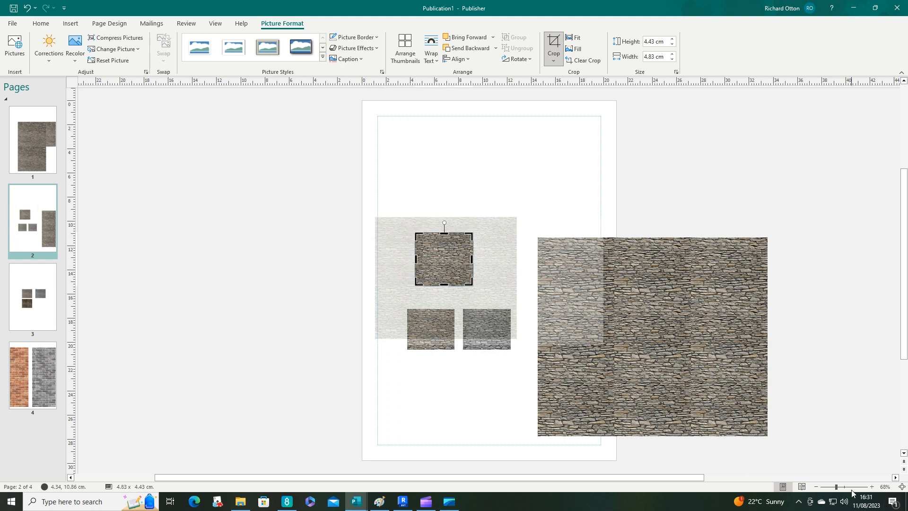
# Refine the stone picture's crop to a lower, narrower area about 3.95 cm wide and 3.38 cm high.
pyautogui.click(851, 488)
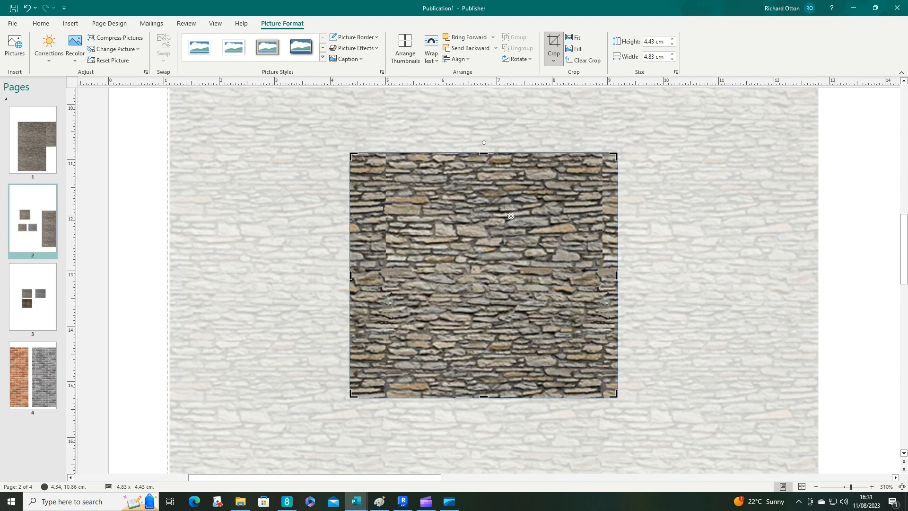
pyautogui.scroll(-2, 462, 327)
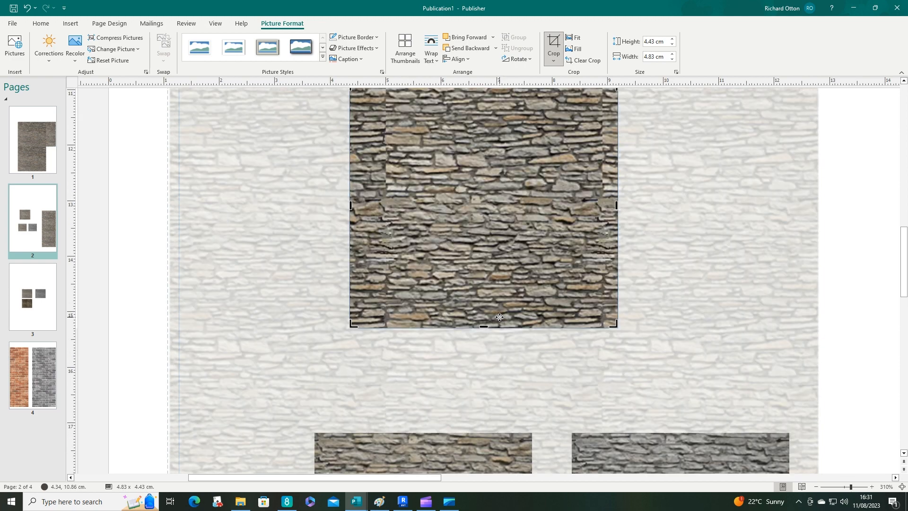
pyautogui.scroll(1, 500, 316)
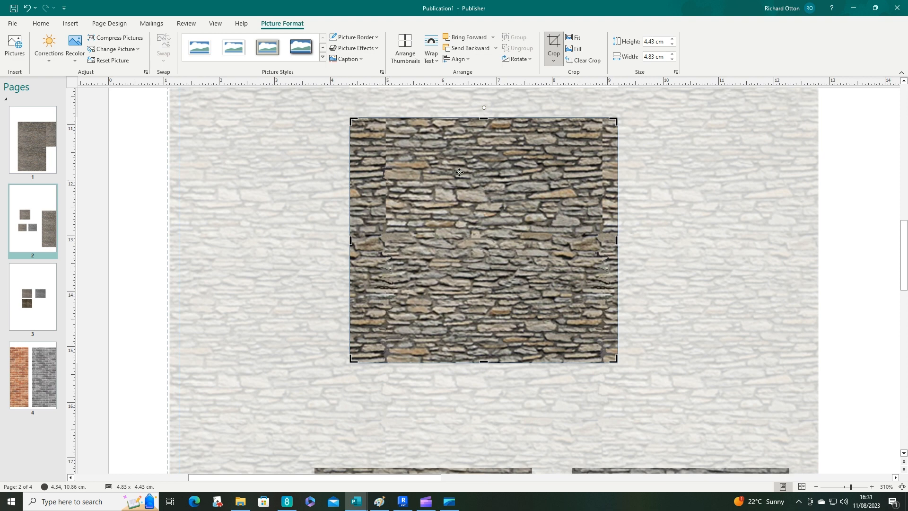
pyautogui.moveTo(484, 128); pyautogui.dragTo(492, 309)
pyautogui.scroll(-2, 493, 277)
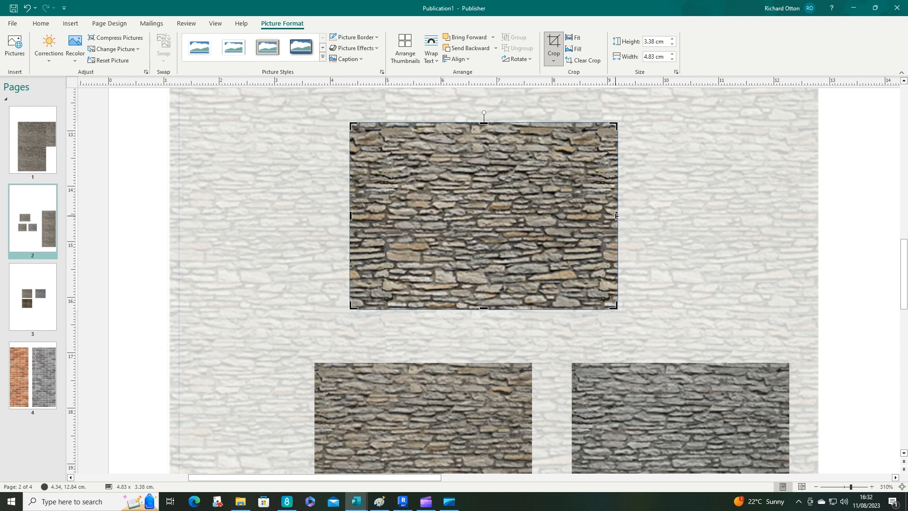
pyautogui.moveTo(617, 216); pyautogui.dragTo(568, 215)
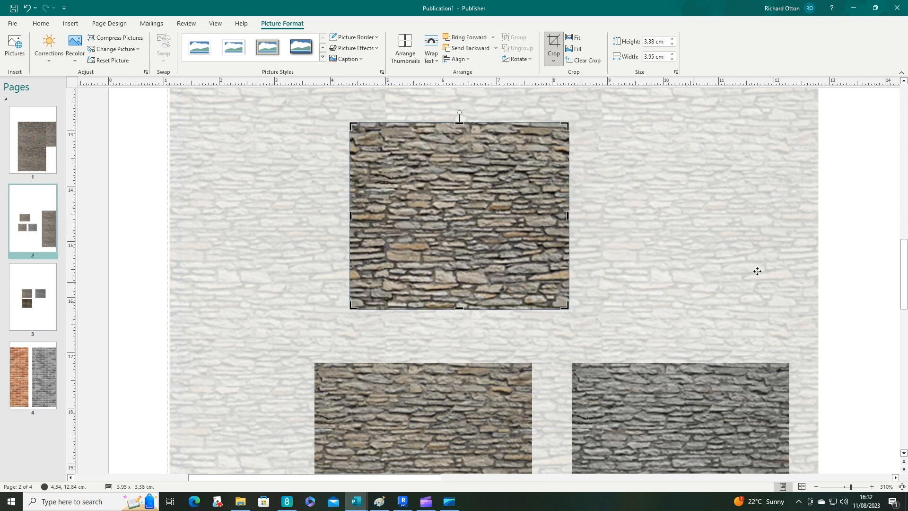
pyautogui.click(149, 206)
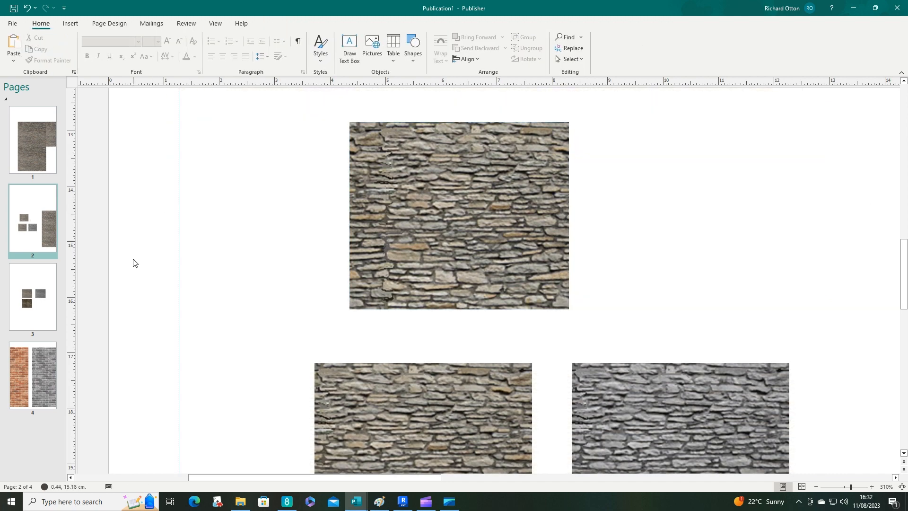
pyautogui.scroll(-2, 473, 224)
pyautogui.scroll(3, 472, 224)
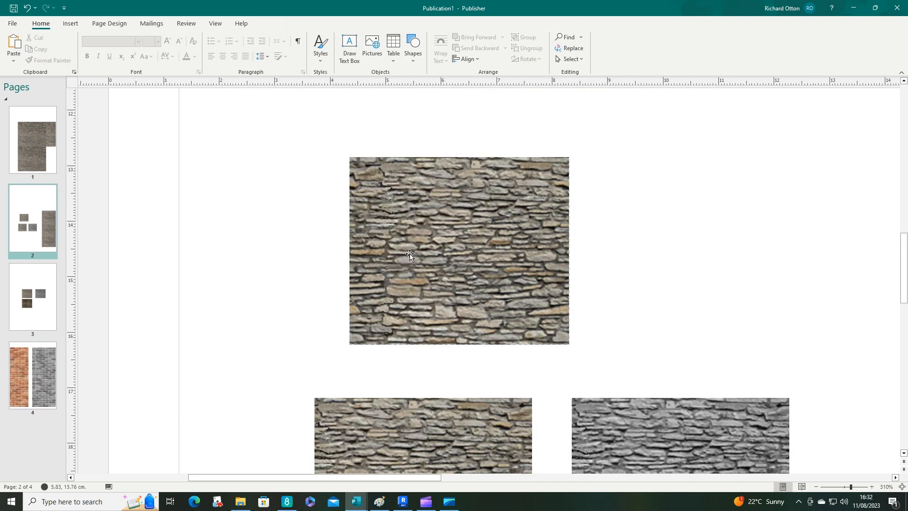
# Duplicate the cropped stone tile and place the copy directly beside the original.
pyautogui.click(902, 486)
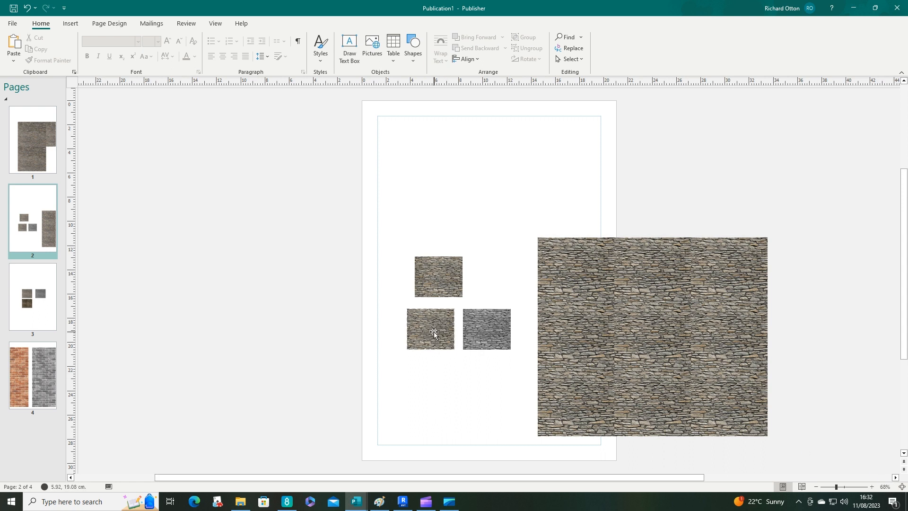
pyautogui.click(446, 272)
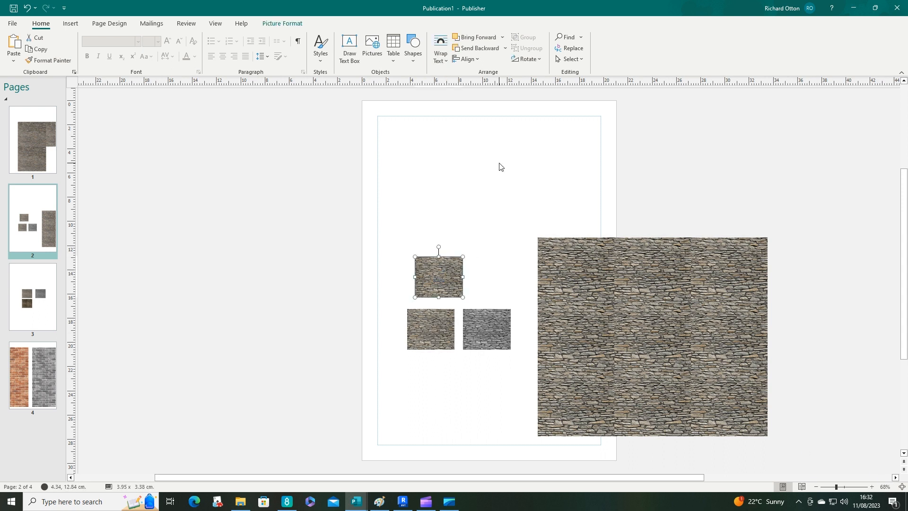
pyautogui.hotkey('ctrl', 'v')
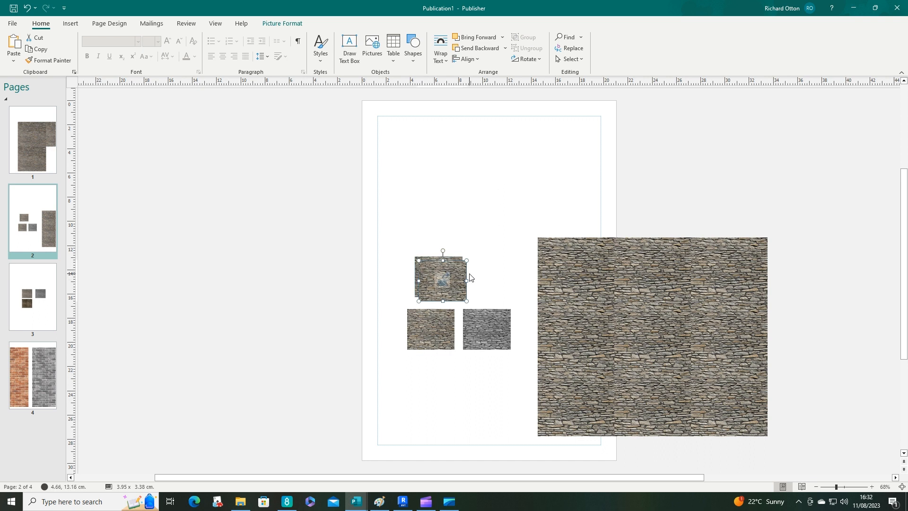
pyautogui.moveTo(464, 273); pyautogui.dragTo(511, 268)
# Recolor the duplicated stone tile with a grey colour variation.
pyautogui.click(273, 23)
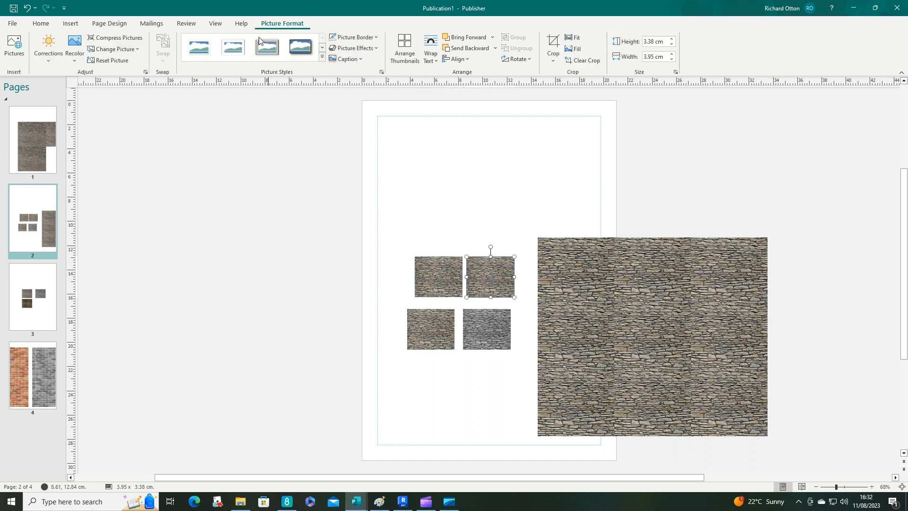
pyautogui.click(74, 54)
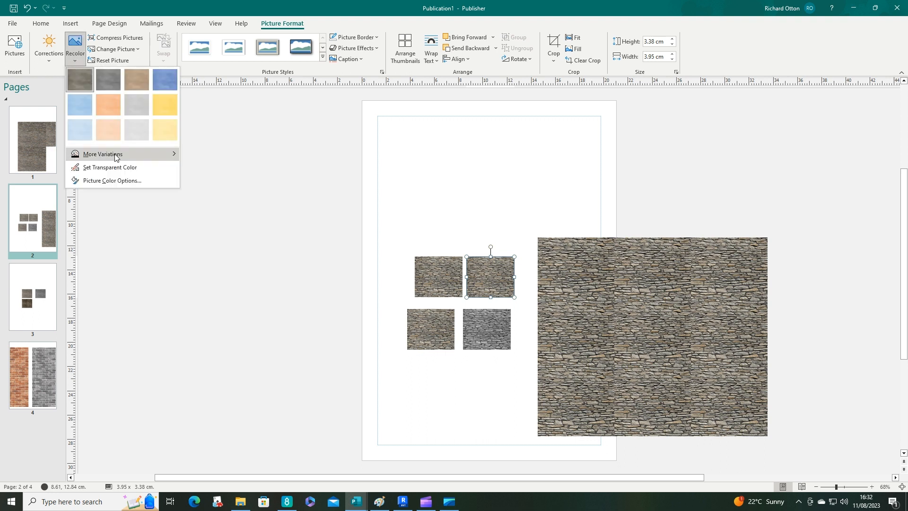
pyautogui.moveTo(115, 155)
pyautogui.click(185, 168)
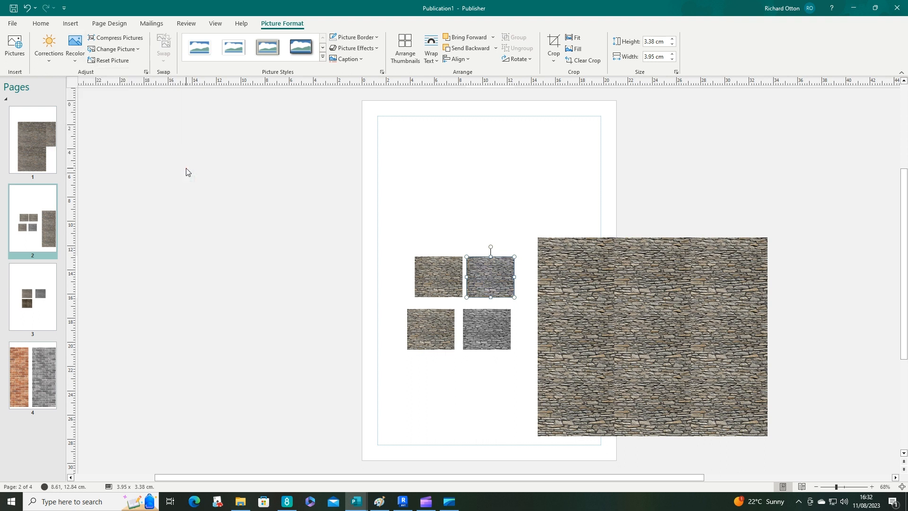
pyautogui.click(561, 166)
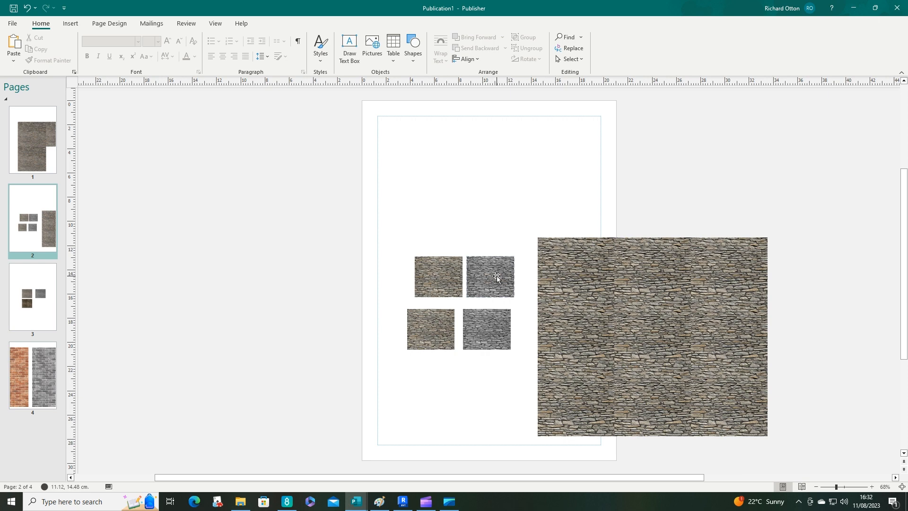
# Switch to Revit and open the Stonework coarse material's masonry image random stone v13.png for texture editing, without saving the project.
pyautogui.click(406, 505)
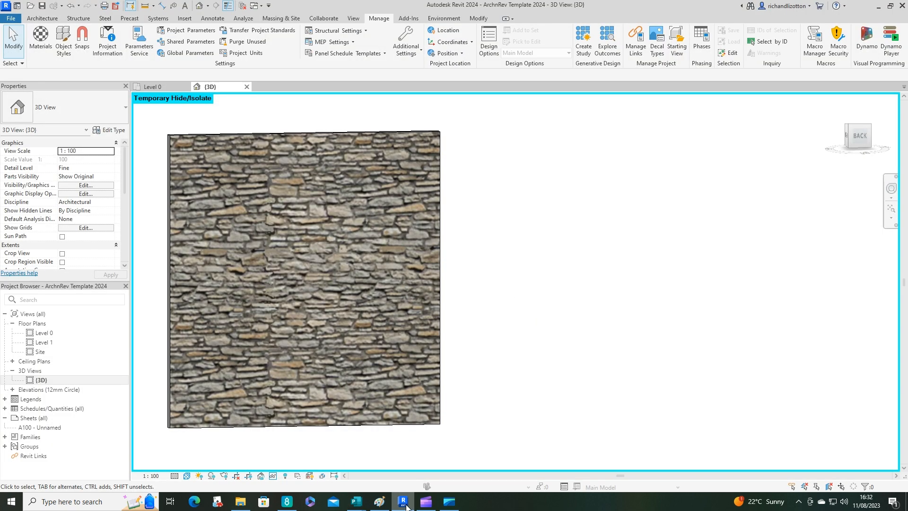
pyautogui.click(42, 38)
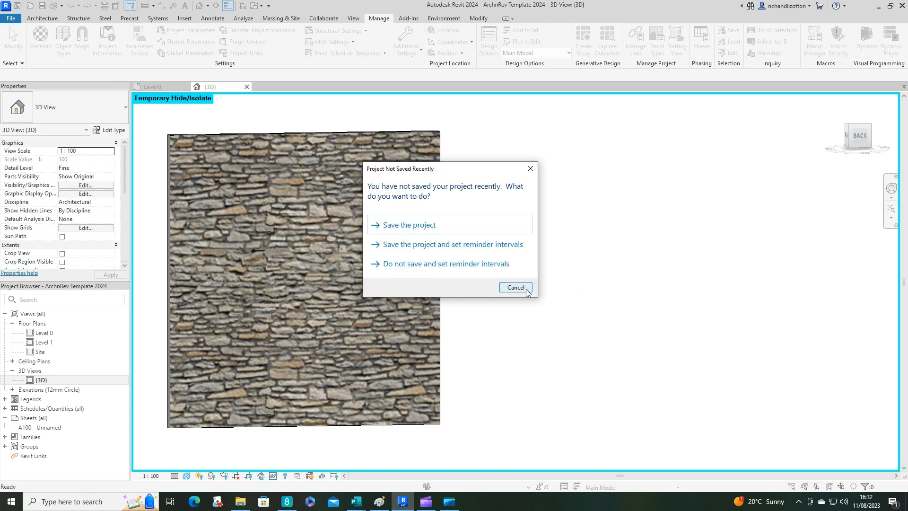
pyautogui.click(527, 290)
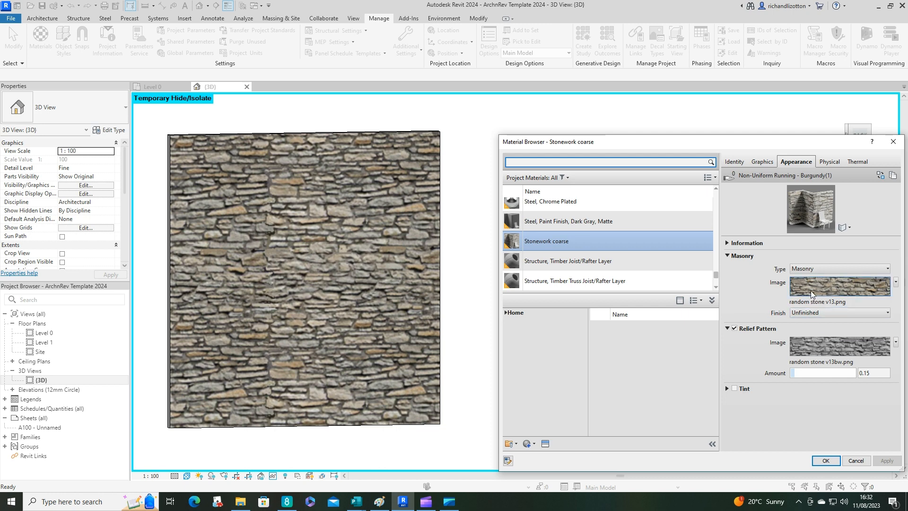
pyautogui.click(846, 287)
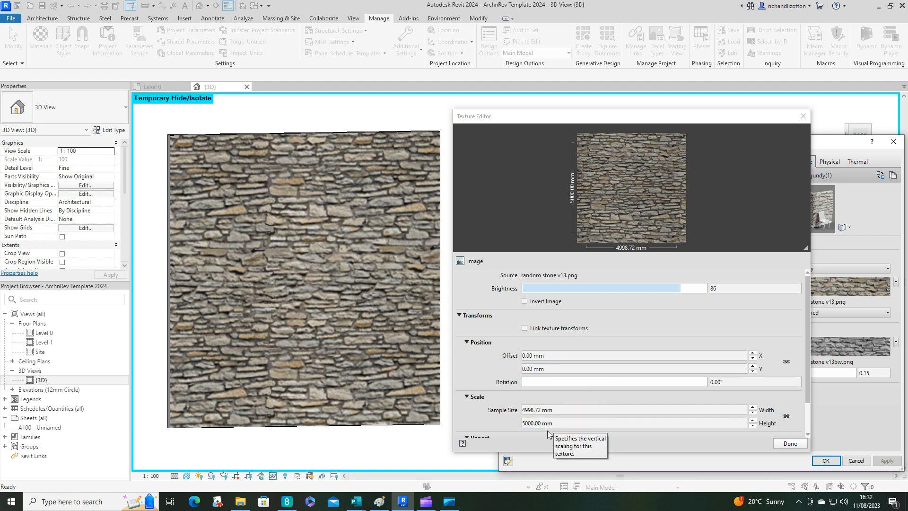
# Link the texture's sample width and height, set the sample size to 3000 mm, and apply it to the material.
pyautogui.click(570, 423)
pyautogui.click(787, 417)
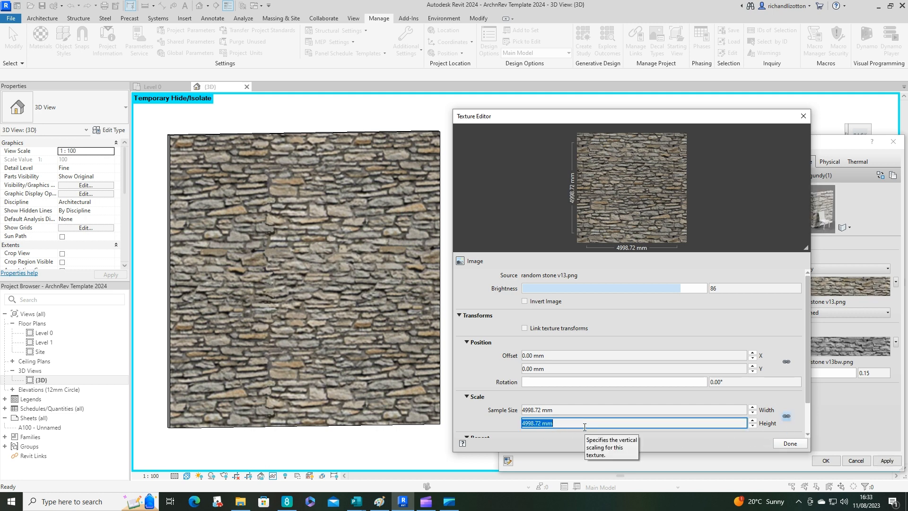
pyautogui.write('3000')
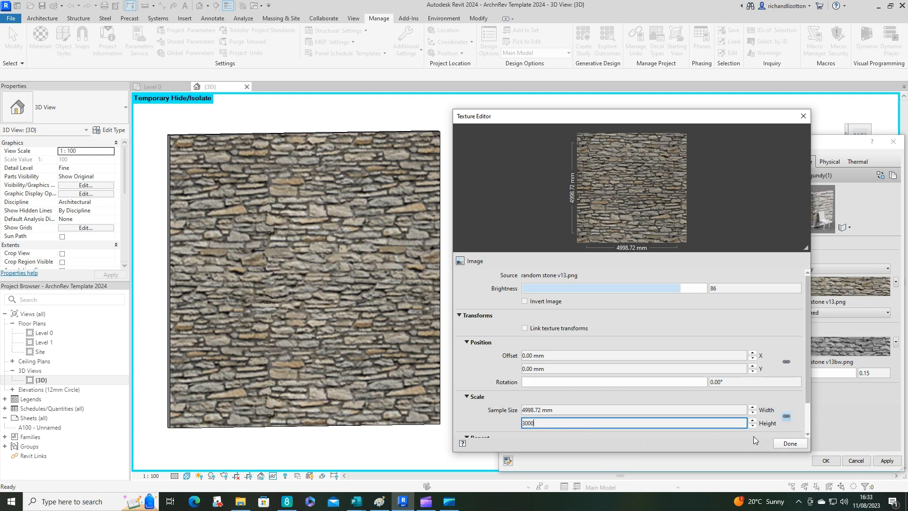
pyautogui.click(786, 427)
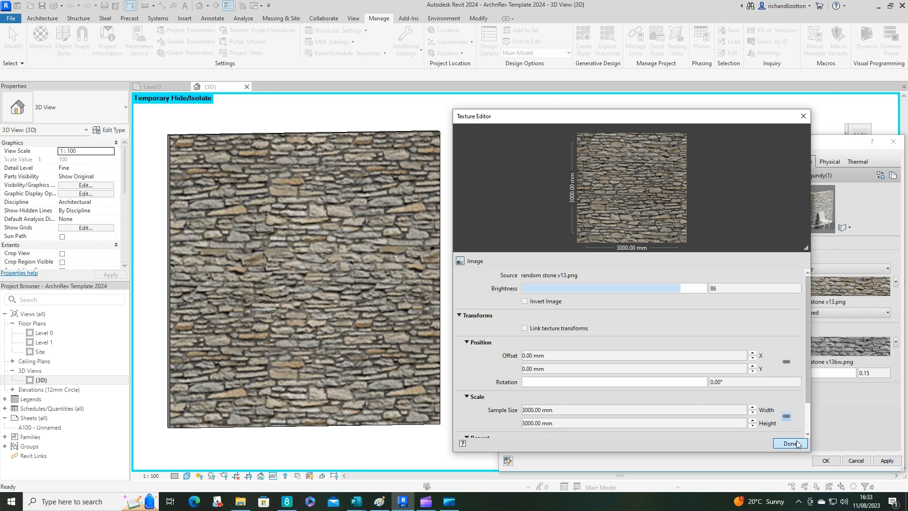
pyautogui.click(790, 443)
pyautogui.click(892, 463)
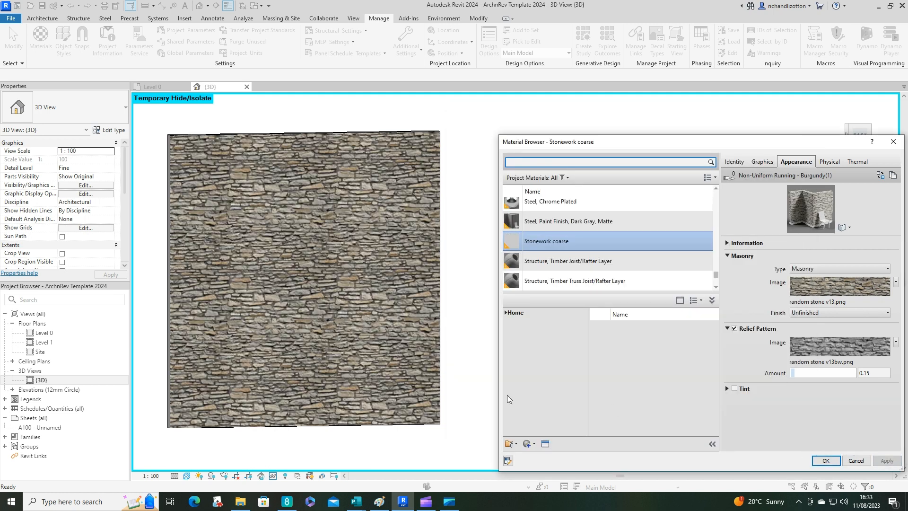